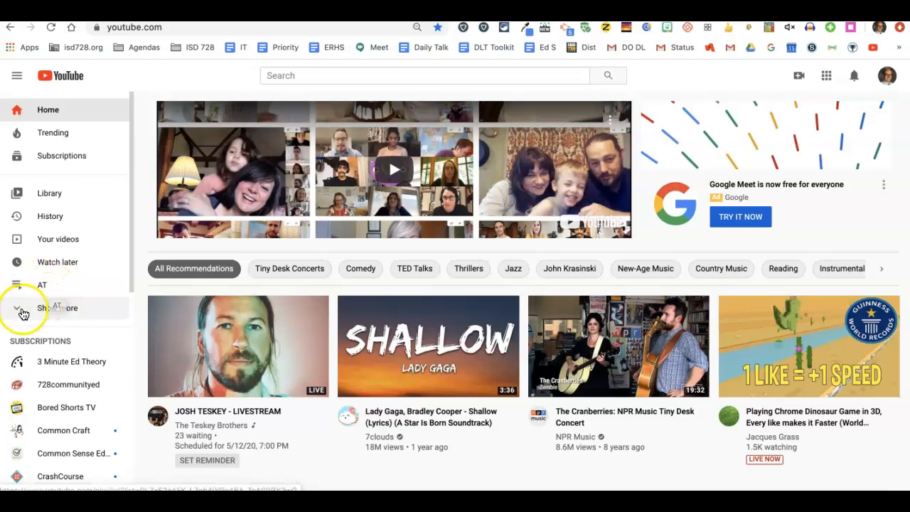
# Step: Expand the list of saved playlists, open the Blended Learning playlist and look through its videos
pyautogui.click(24, 306)
pyautogui.scroll(-5, 50, 384)
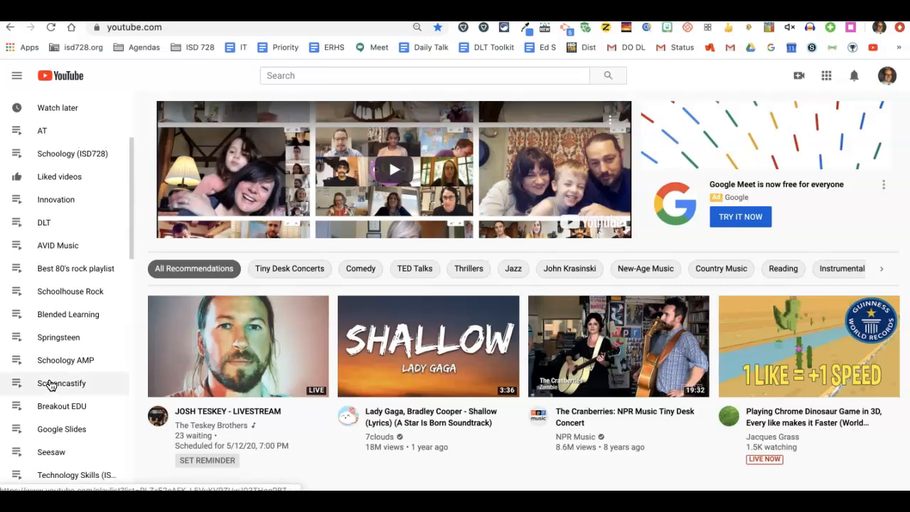
pyautogui.click(60, 317)
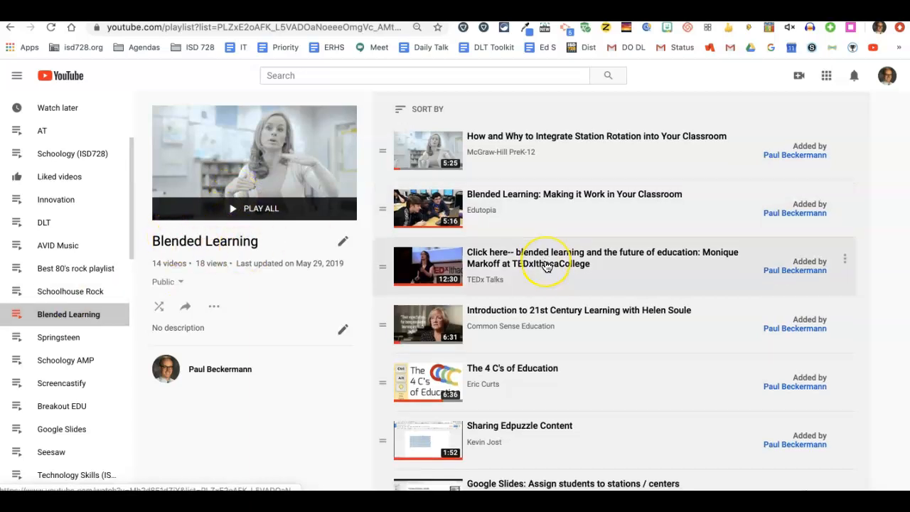
pyautogui.scroll(-4, 540, 264)
pyautogui.scroll(-3, 546, 266)
pyautogui.scroll(7, 547, 266)
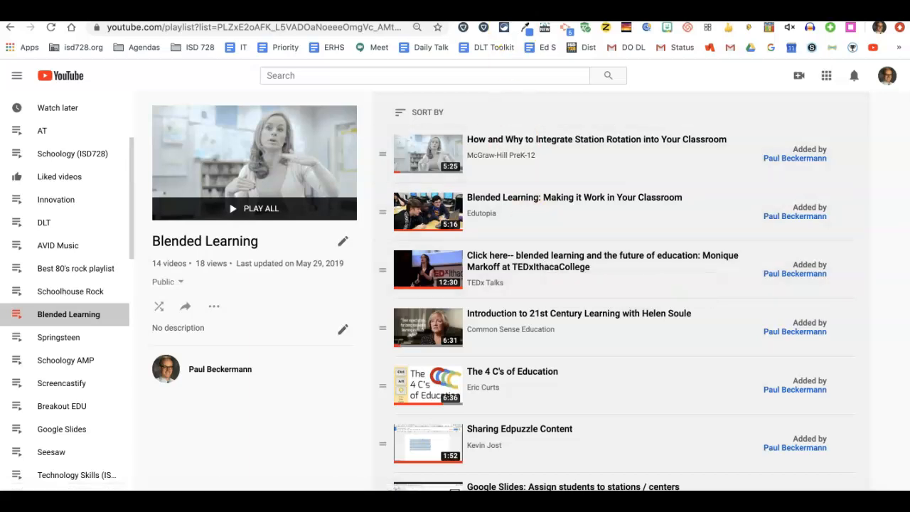
# Step: Open YouTube in a new browser tab and search for "blernded learning"
pyautogui.press('super+t')
pyautogui.click(873, 49)
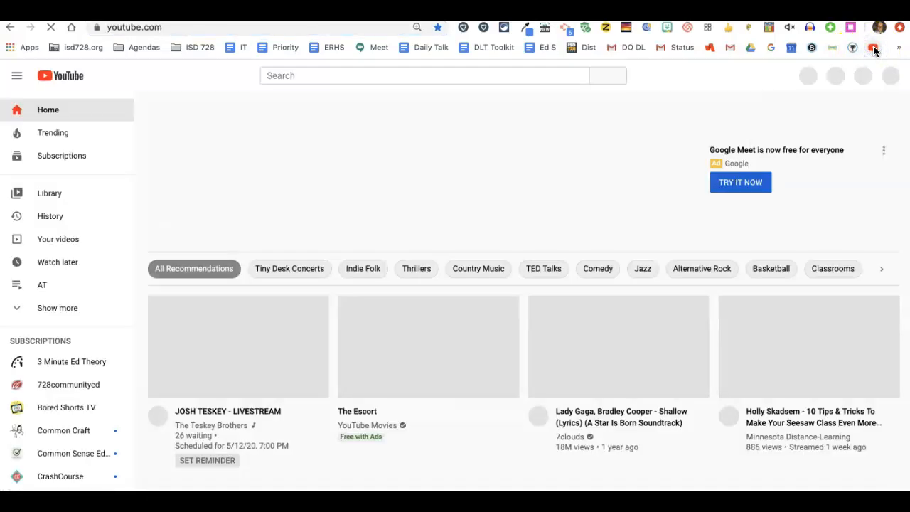
pyautogui.click(483, 76)
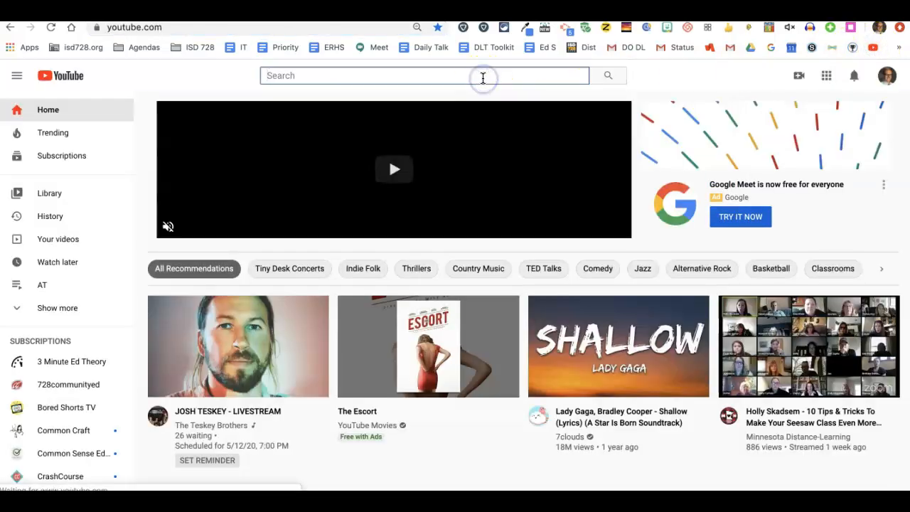
pyautogui.write('blernded learning')
pyautogui.press('Return')
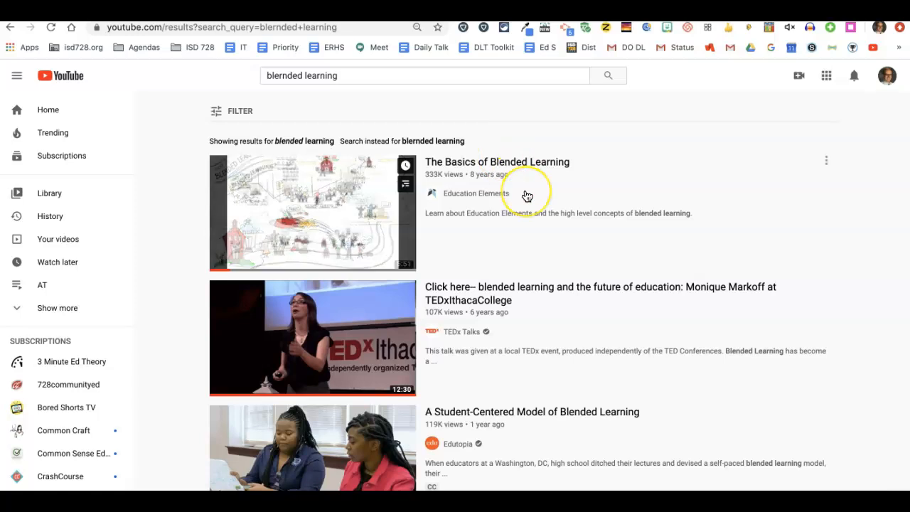
# Step: Open the search result "Blended learning & flipped classroom" by Osmosis and pause its playback
pyautogui.scroll(-2, 526, 194)
pyautogui.scroll(-4, 526, 196)
pyautogui.click(490, 149)
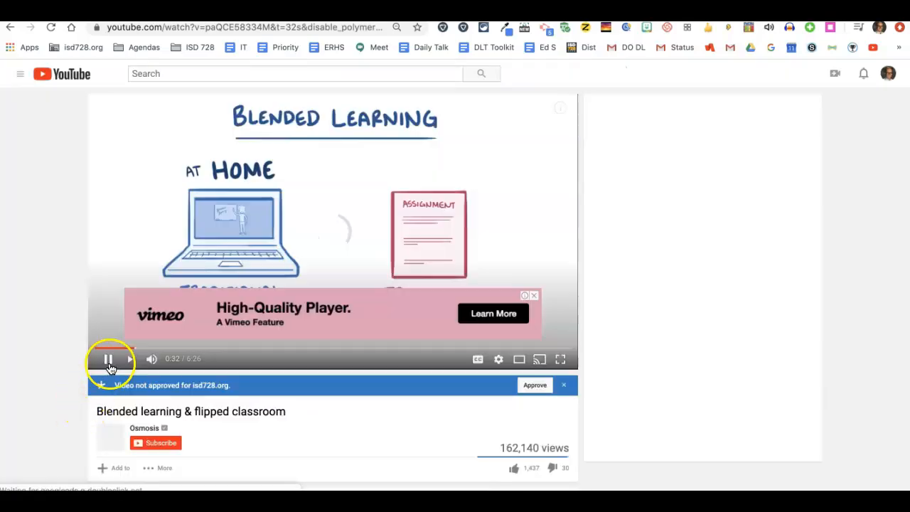
pyautogui.click(108, 363)
# Step: Add the "Blended learning & flipped classroom" video to the existing Blended Learning playlist
pyautogui.scroll(-3, 103, 412)
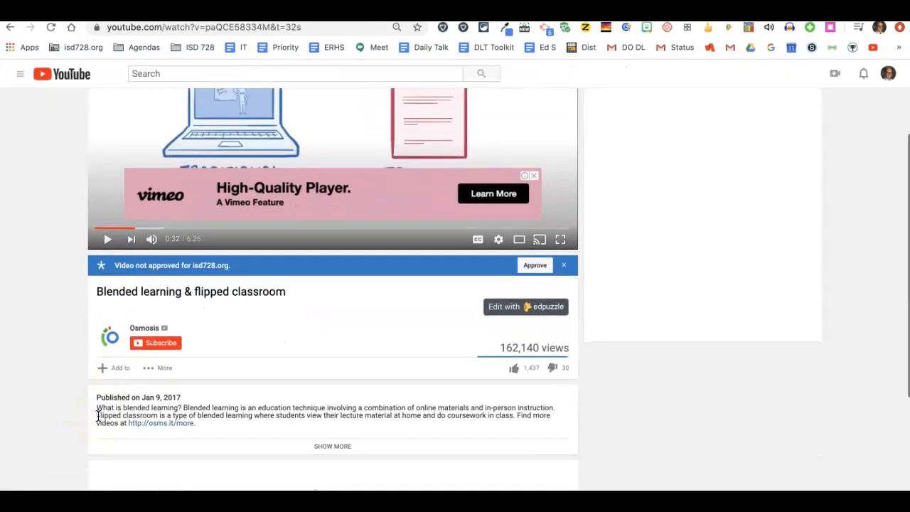
pyautogui.click(118, 369)
pyautogui.scroll(-3, 118, 371)
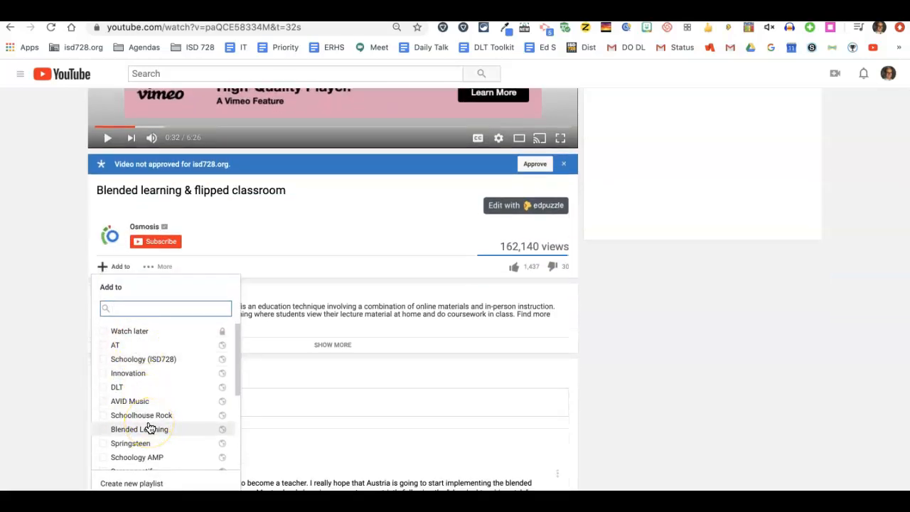
pyautogui.click(148, 419)
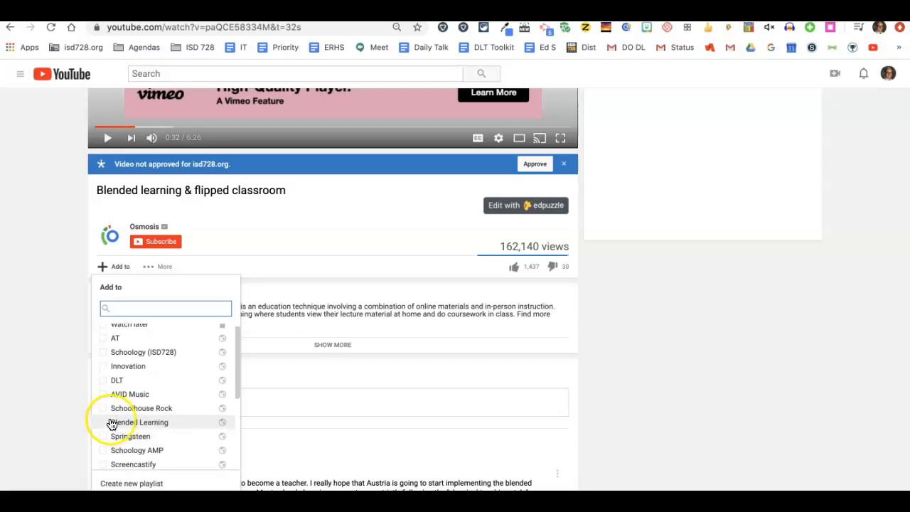
pyautogui.scroll(-3, 149, 413)
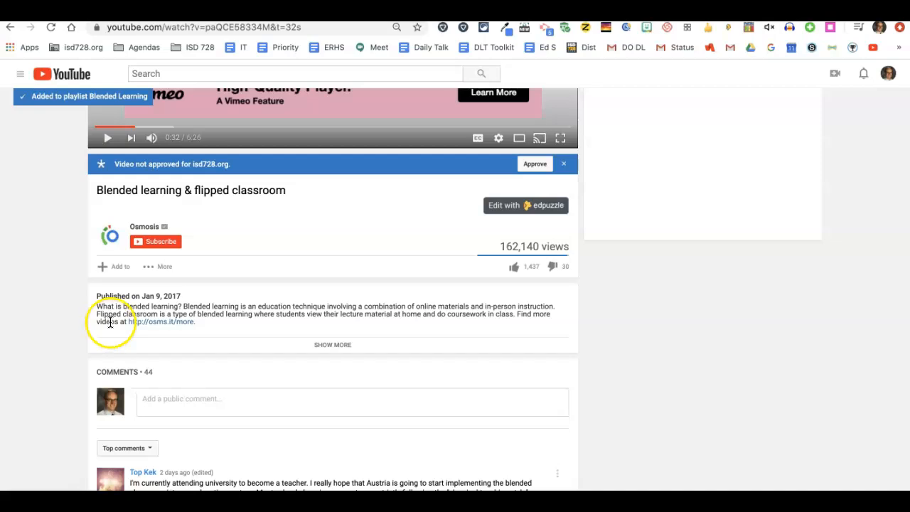
# Step: Check which playlists the video is saved to and where a new playlist can be created, and close the list
pyautogui.click(118, 273)
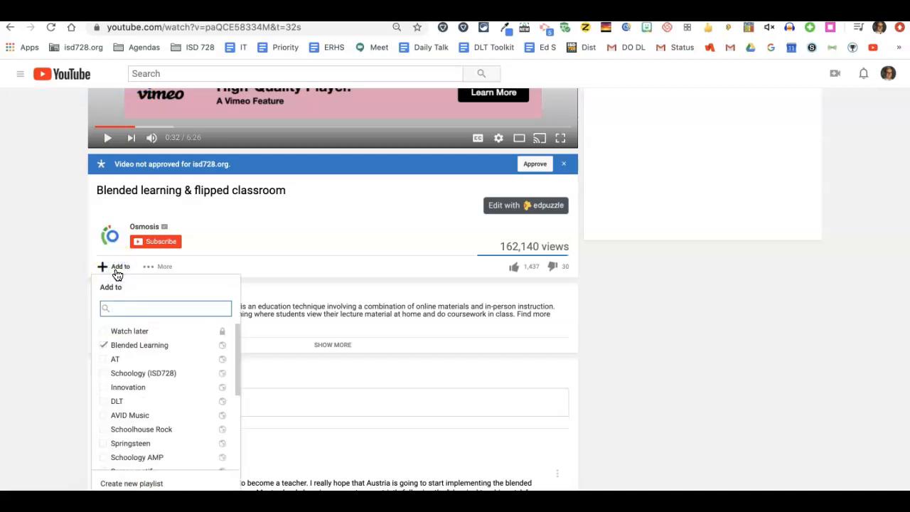
pyautogui.click(117, 348)
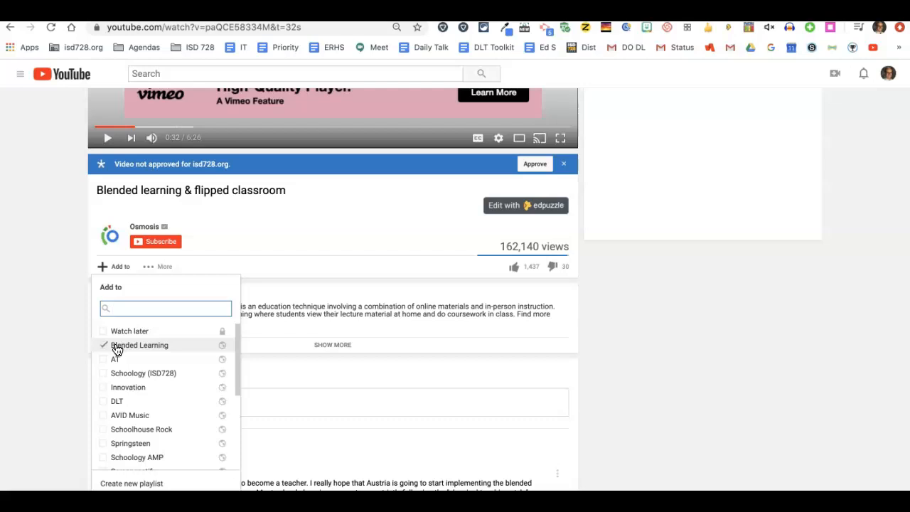
pyautogui.click(135, 484)
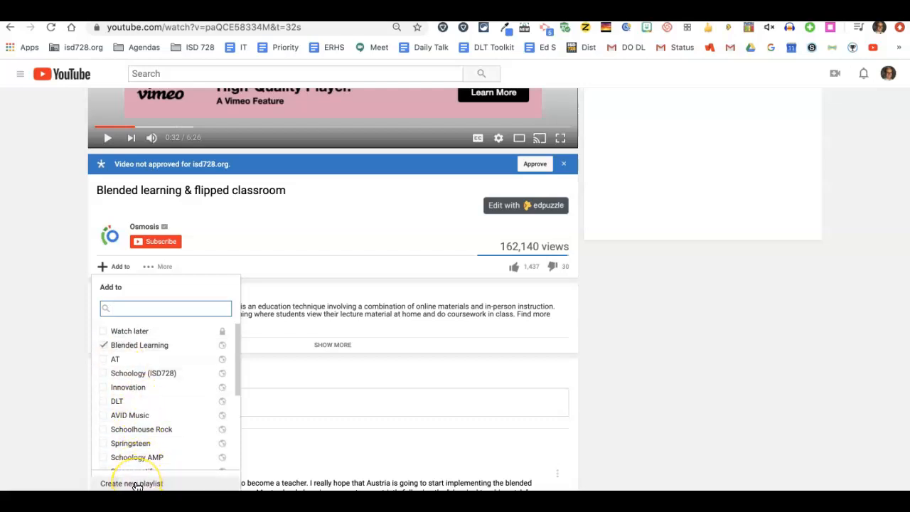
pyautogui.click(44, 387)
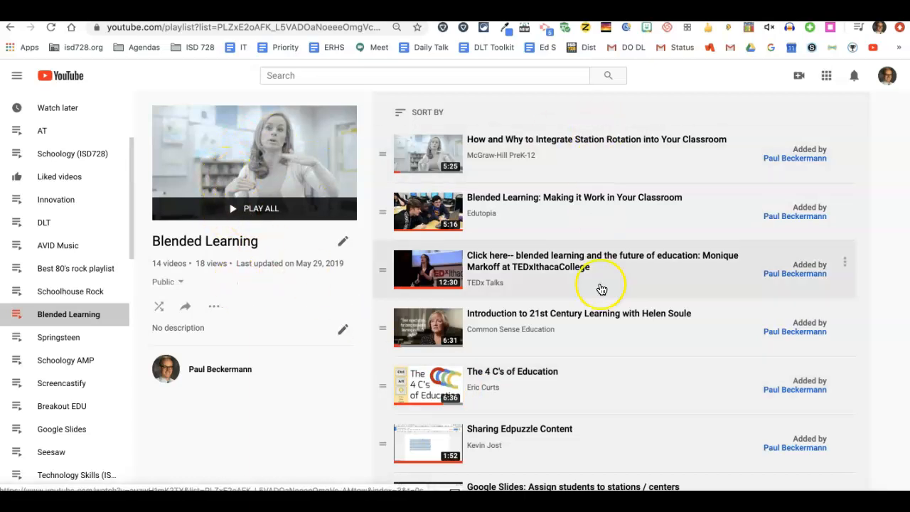
# Step: Return to the Blended Learning playlist tab, look through its videos and view its sharing options, including Embed, and close them
pyautogui.scroll(-6, 602, 289)
pyautogui.scroll(6, 602, 288)
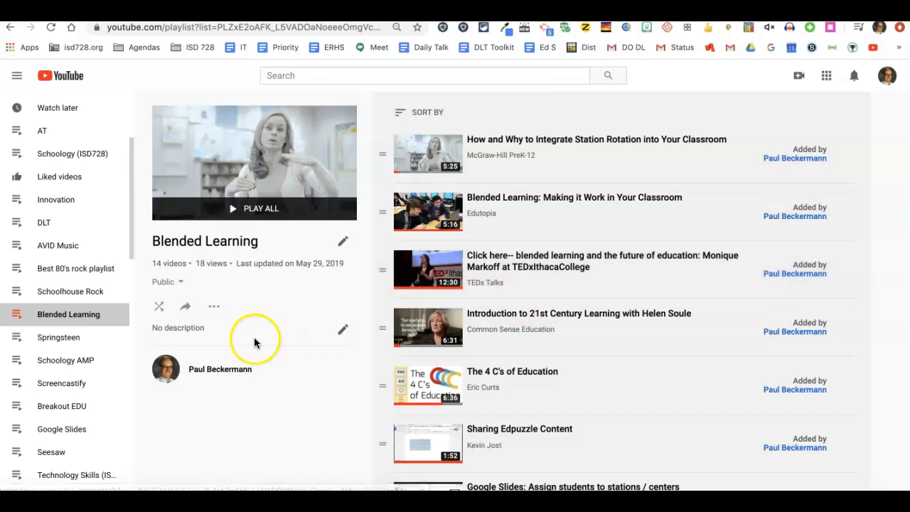
pyautogui.click(186, 311)
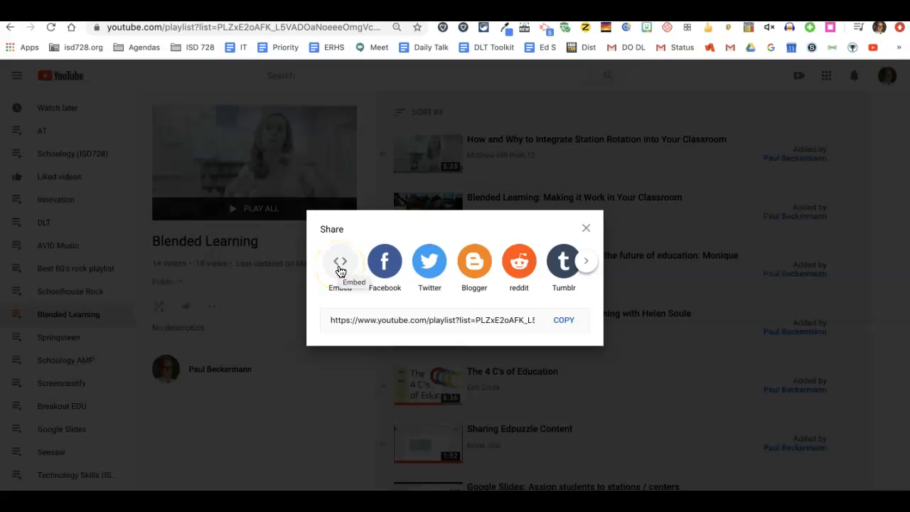
pyautogui.click(587, 230)
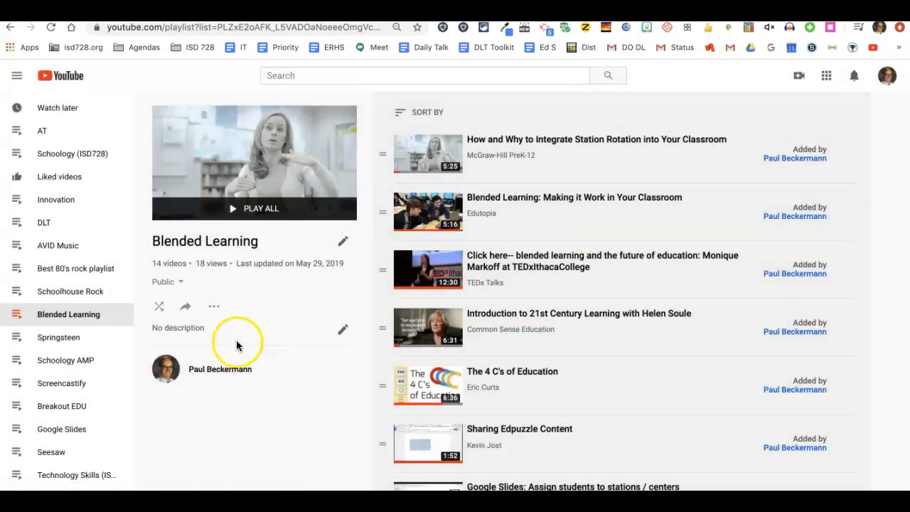
# Step: View the playlist's options for adding videos by search, URL or own YouTube videos, and close the dialog without adding any
pyautogui.click(215, 307)
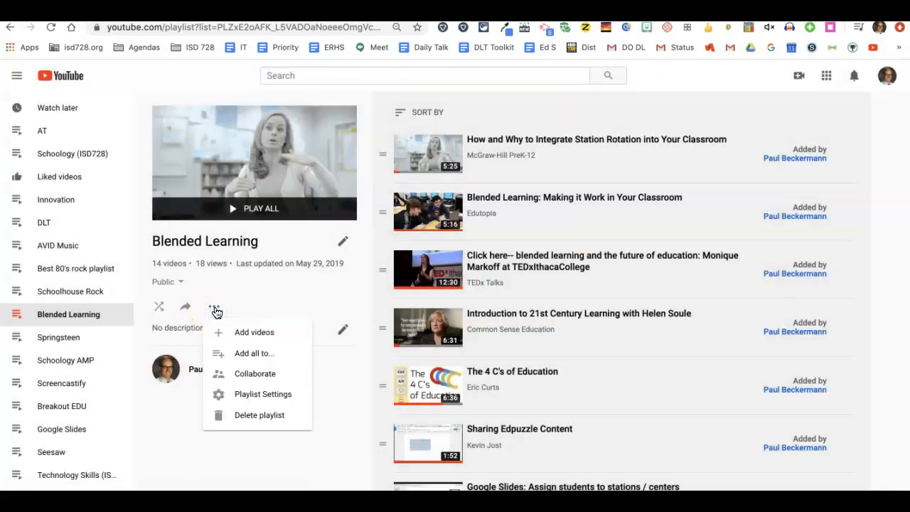
pyautogui.click(251, 334)
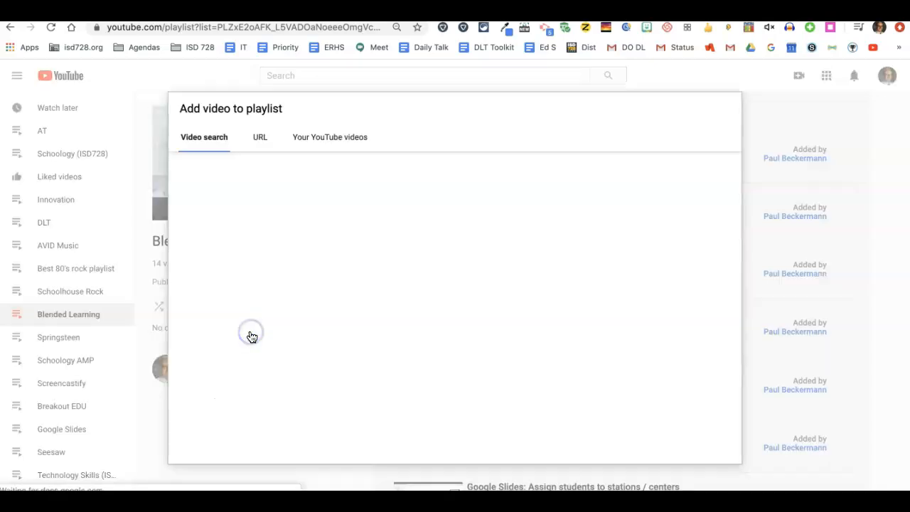
pyautogui.click(307, 181)
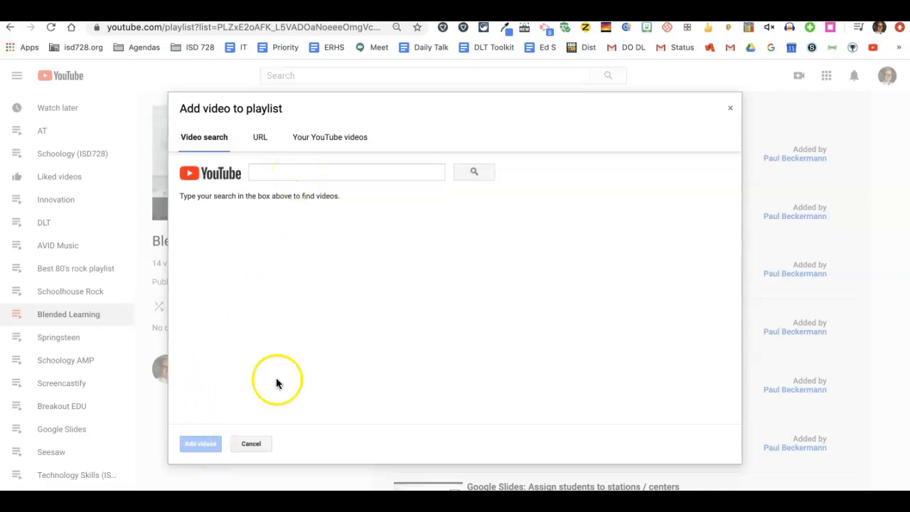
pyautogui.click(730, 113)
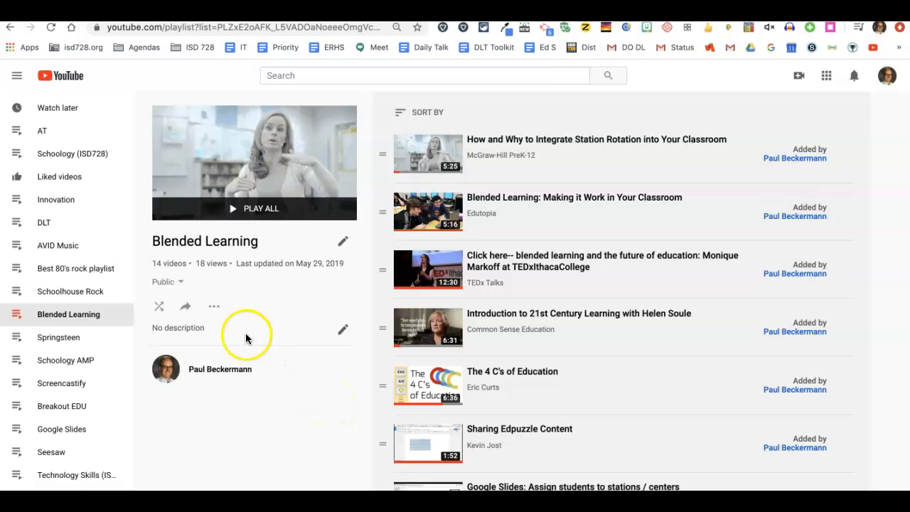
# Step: View the choices for saving all of the Blended Learning playlist's videos to another playlist, and close them
pyautogui.click(214, 307)
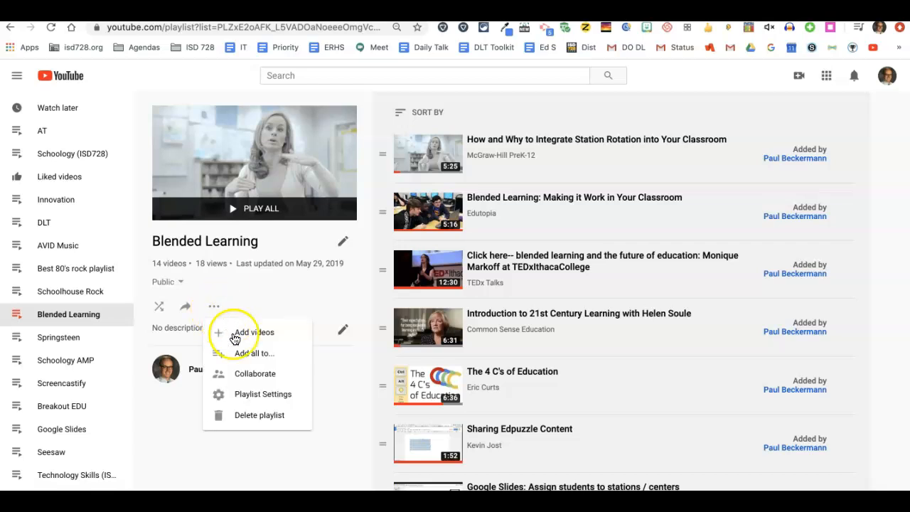
pyautogui.click(245, 353)
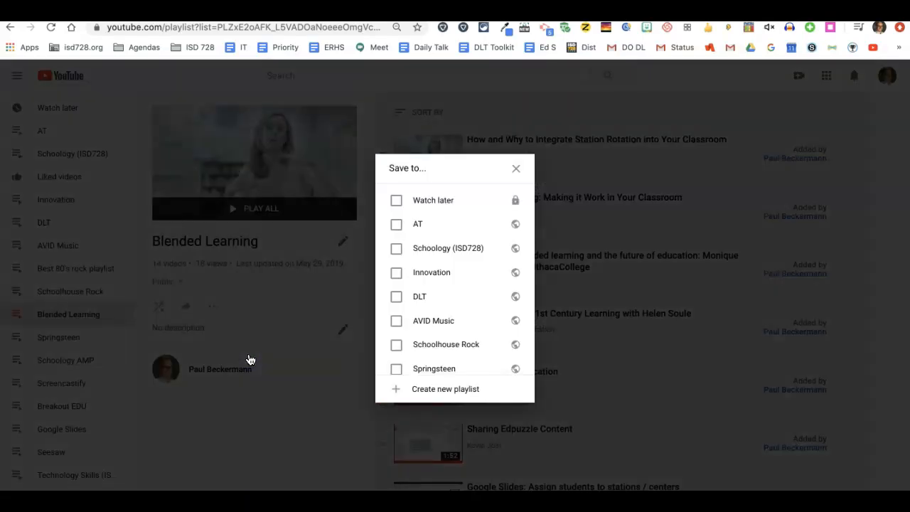
pyautogui.click(516, 168)
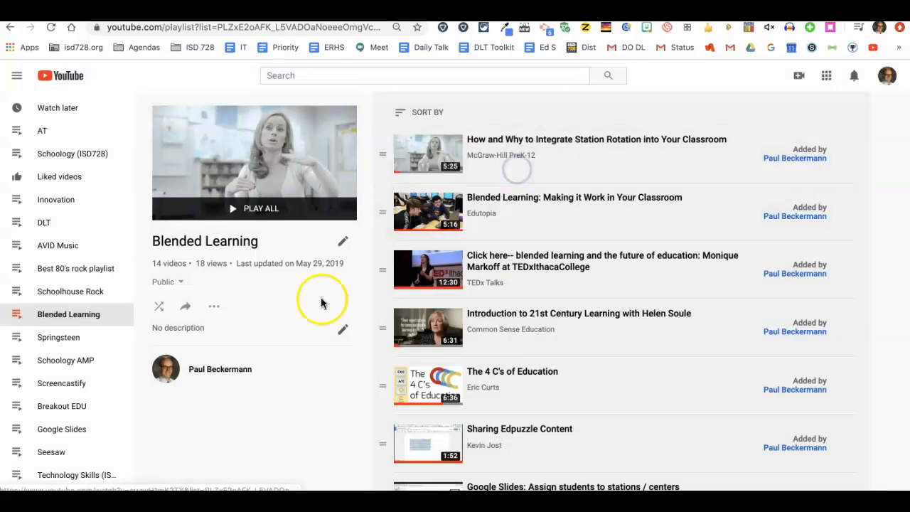
# Step: Review the Blended Learning playlist's collaboration settings and invitation link, and close the dialog
pyautogui.click(214, 306)
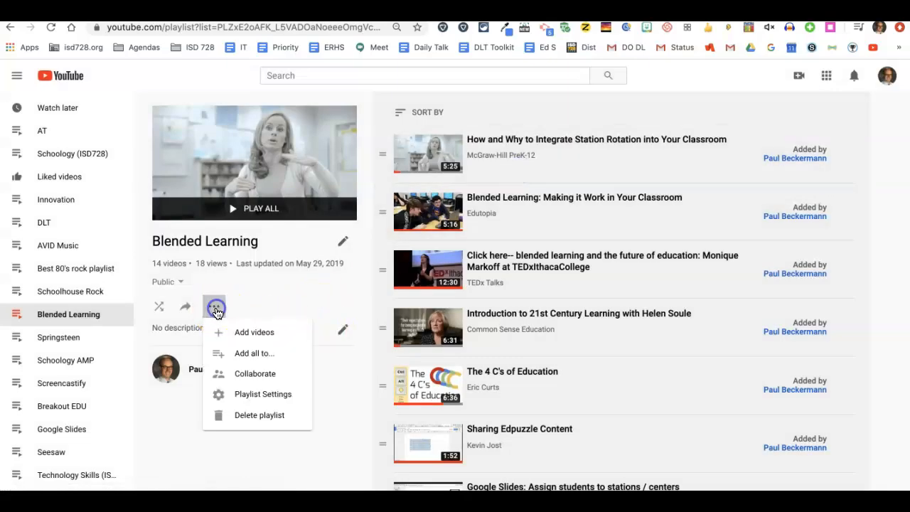
pyautogui.click(249, 373)
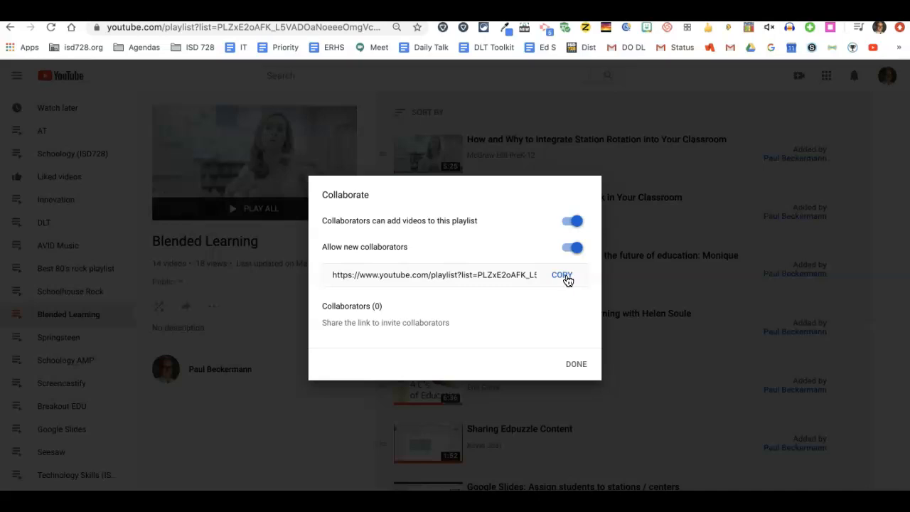
pyautogui.click(577, 368)
# Step: Review the playlist's embedding and new-video placement settings and continue to its advanced settings
pyautogui.click(215, 307)
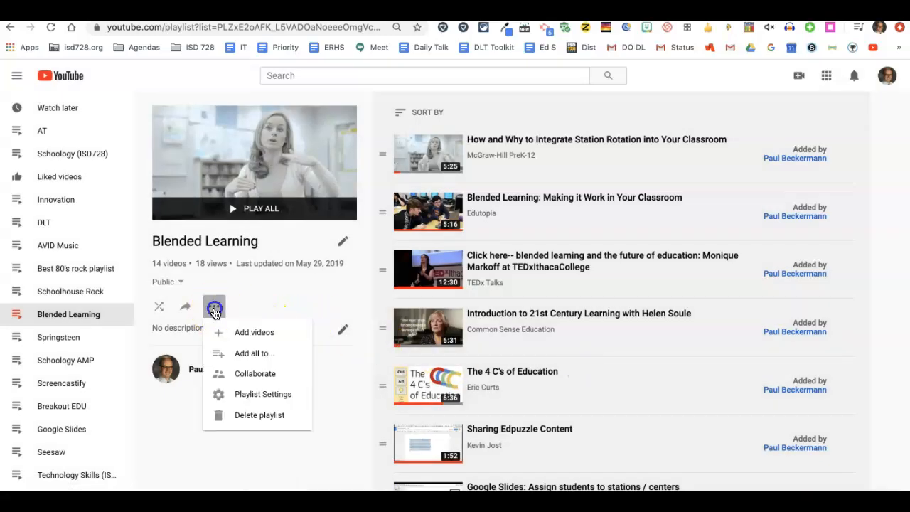
pyautogui.click(258, 396)
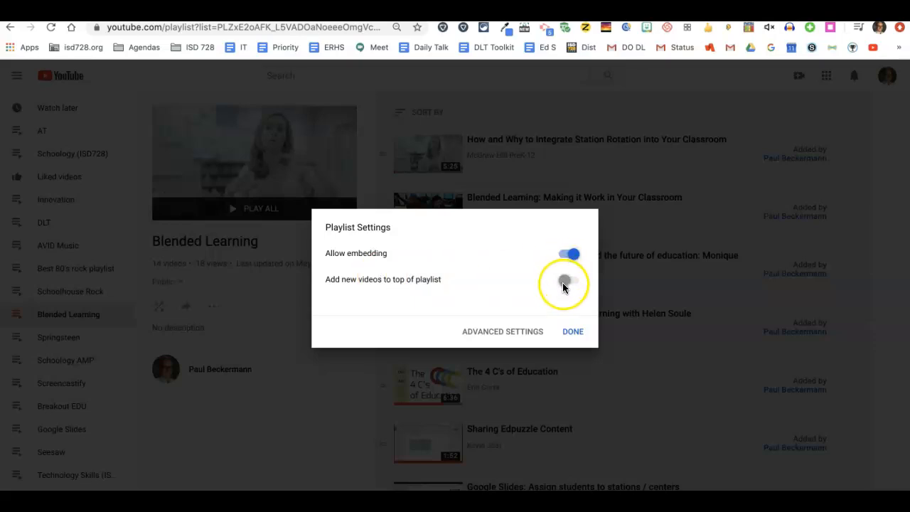
pyautogui.click(517, 333)
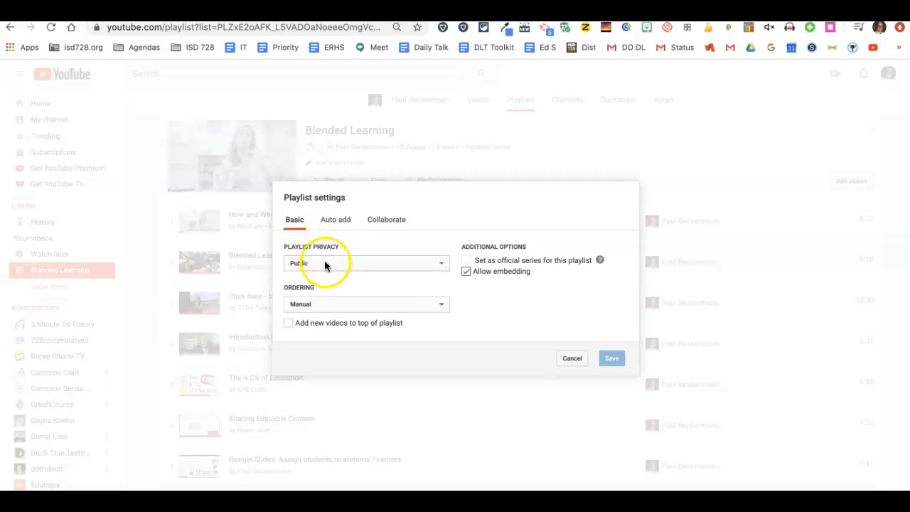
# Step: Examine the available playlist privacy and ordering choices, leaving Public and Manual selected
pyautogui.click(440, 264)
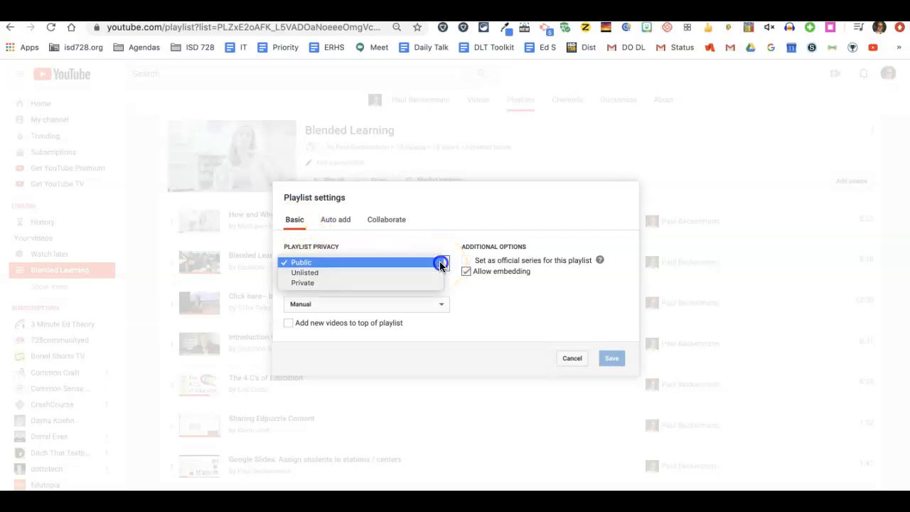
pyautogui.click(413, 288)
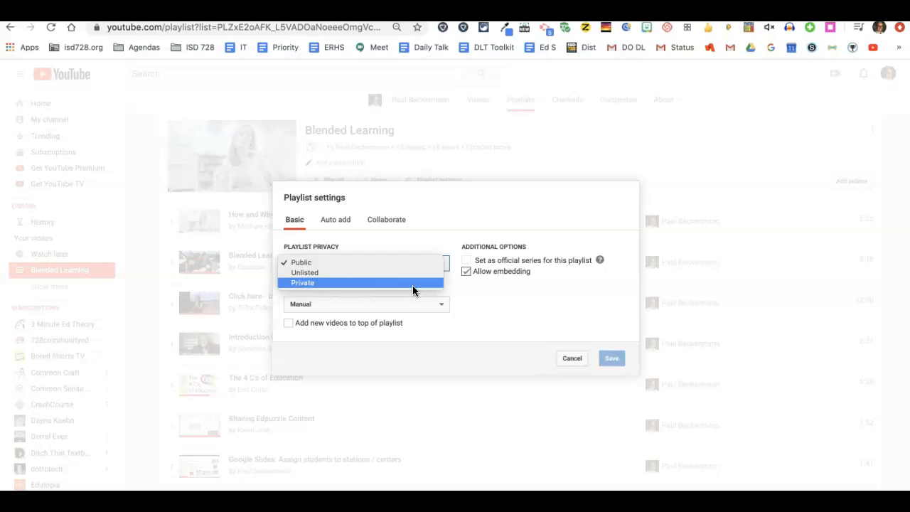
pyautogui.click(450, 283)
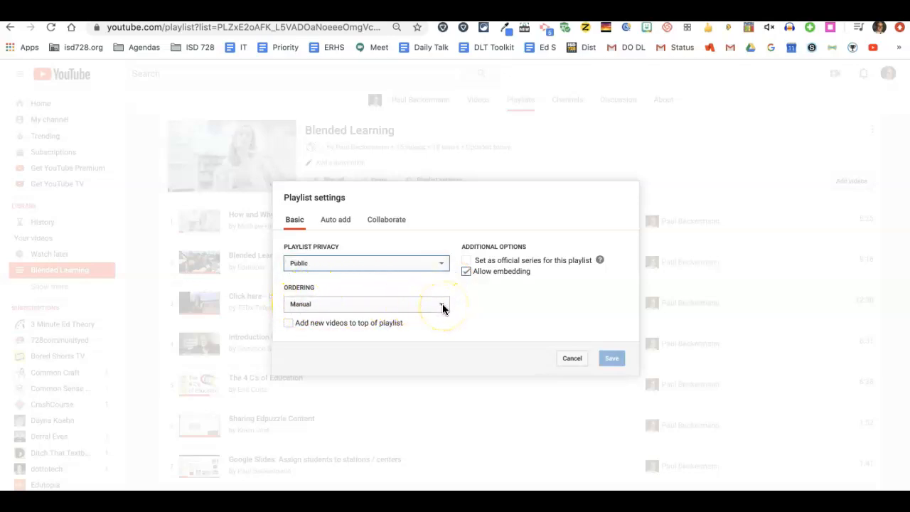
pyautogui.click(441, 306)
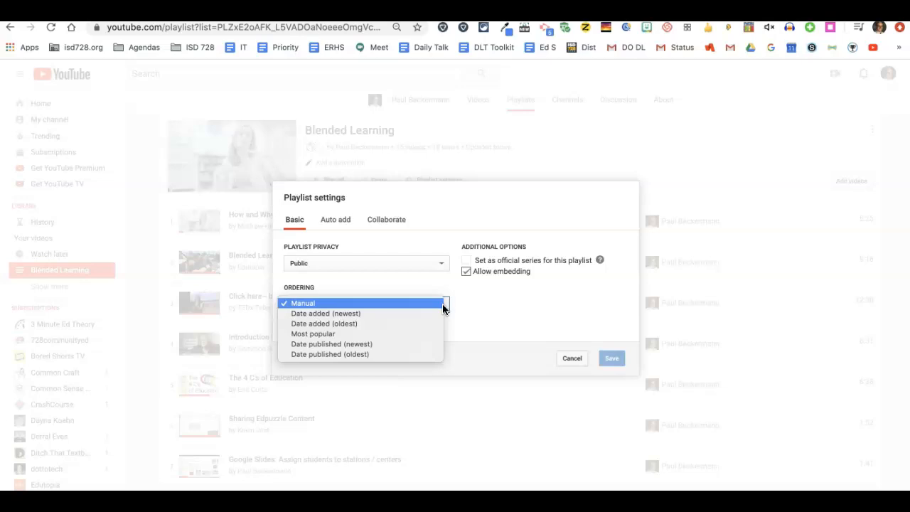
pyautogui.click(463, 302)
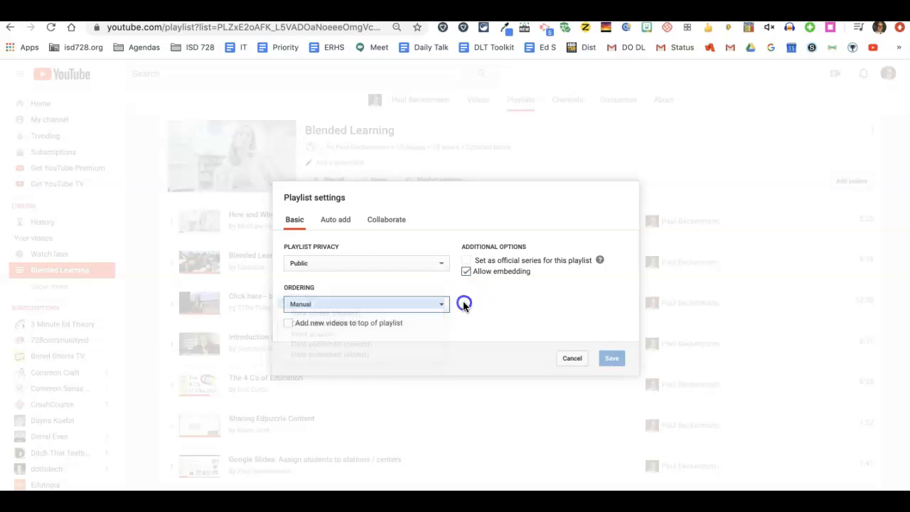
# Step: Try placing new videos at the top of the playlist, turn that option back off, and check the official series eligibility requirements
pyautogui.click(289, 325)
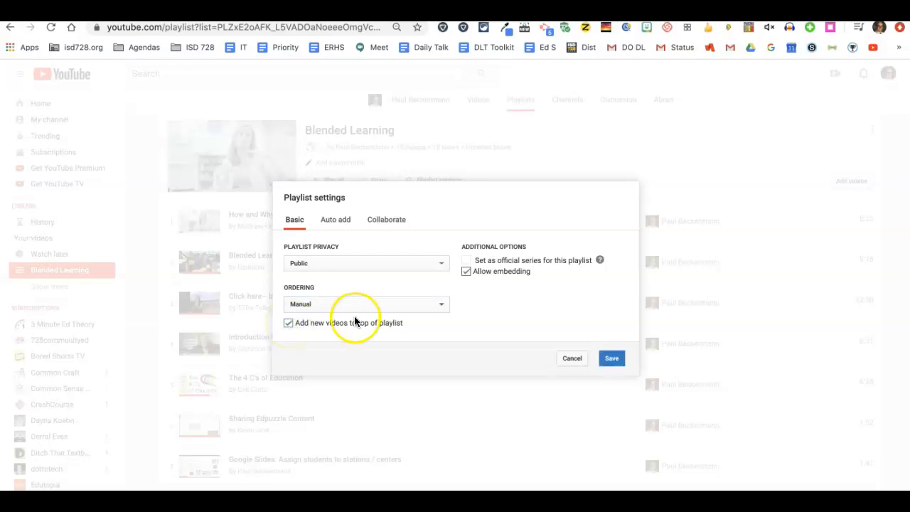
pyautogui.click(287, 324)
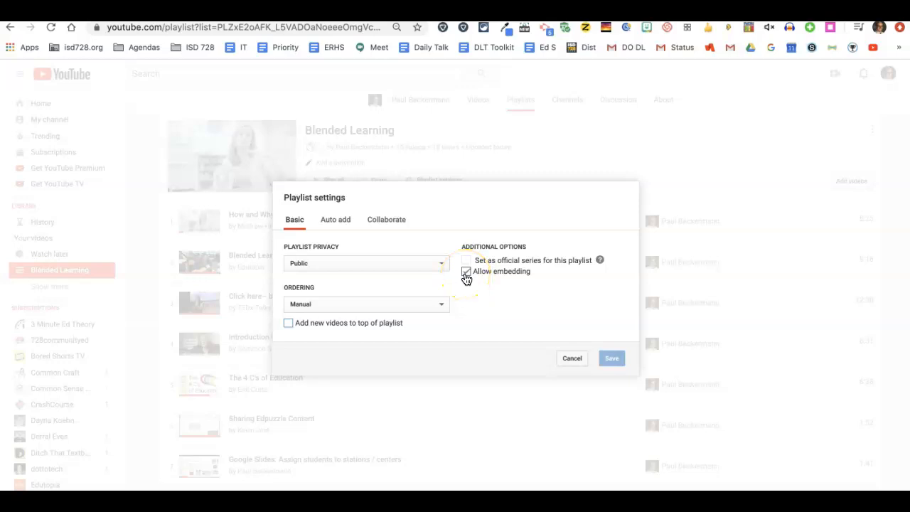
pyautogui.moveTo(466, 261)
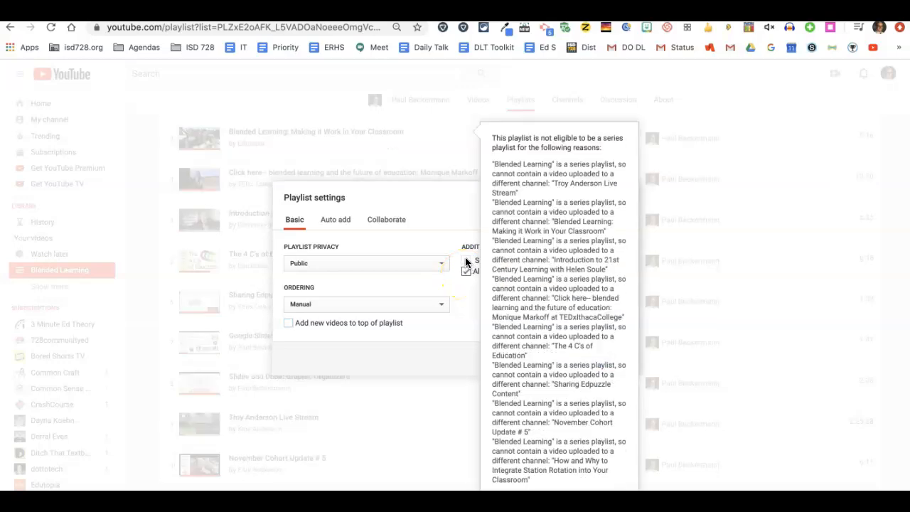
pyautogui.click(467, 304)
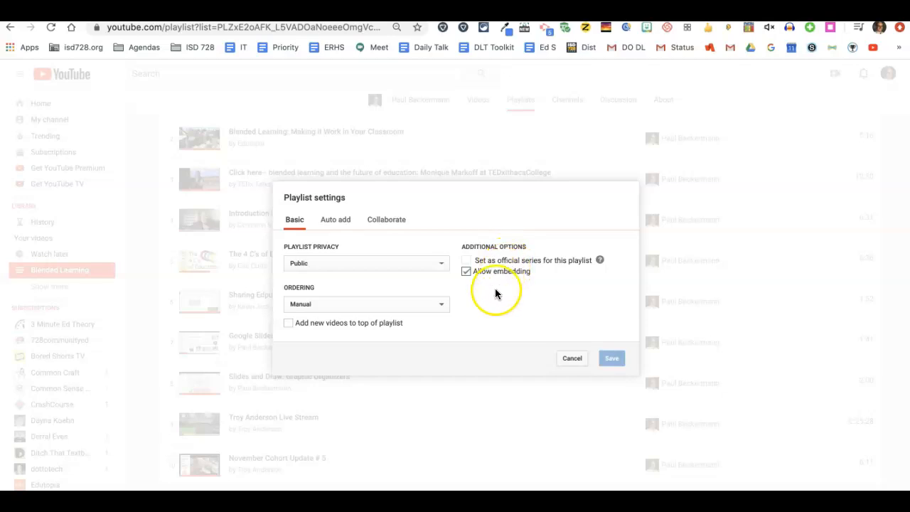
# Step: Start an auto-add rule for videos based on what their title contains, leaving its text blank
pyautogui.click(334, 223)
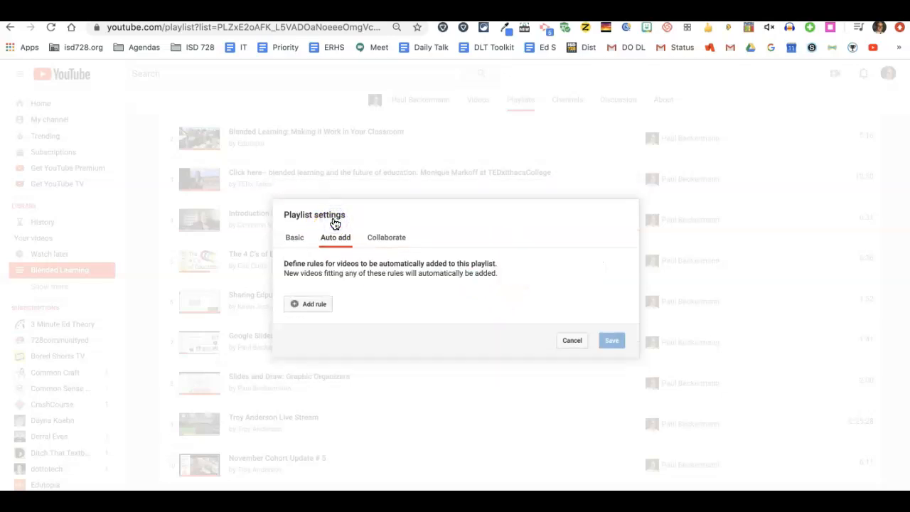
pyautogui.click(314, 303)
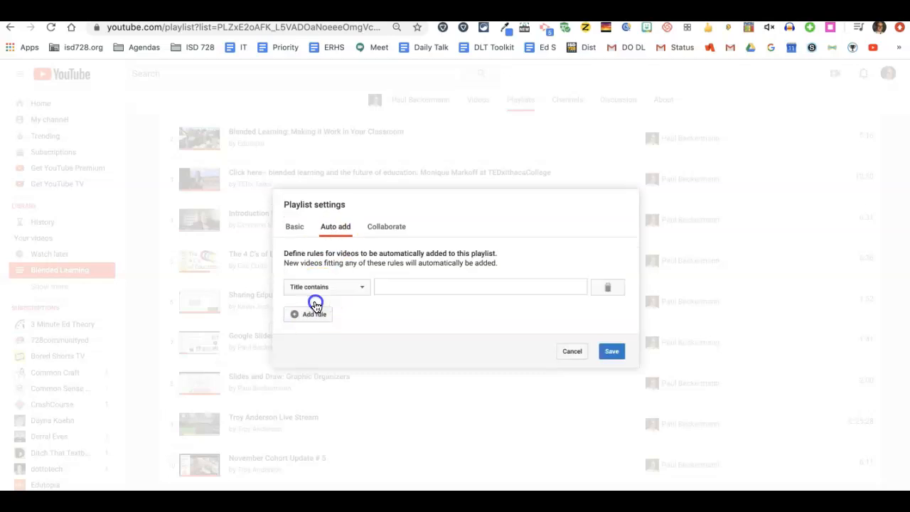
pyautogui.click(405, 288)
# Step: Review the playlist's collaboration settings and close the playlist settings without saving
pyautogui.click(385, 228)
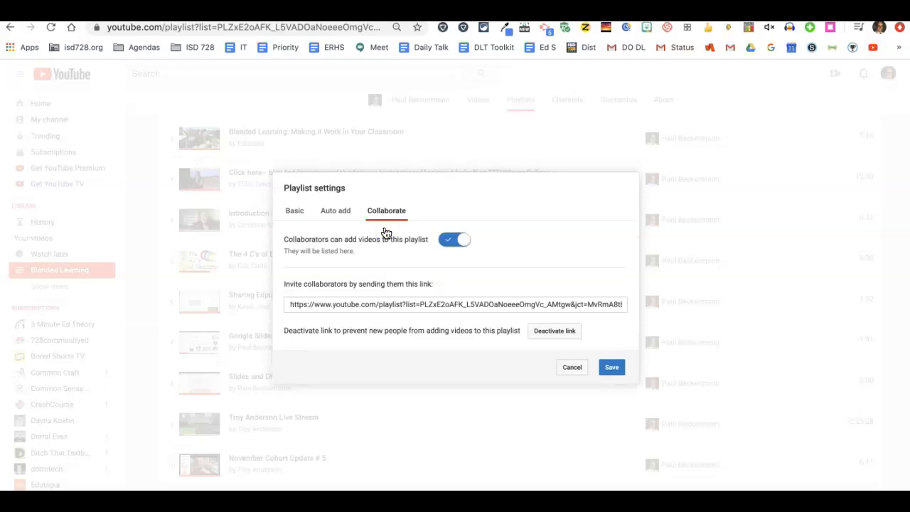
pyautogui.click(571, 369)
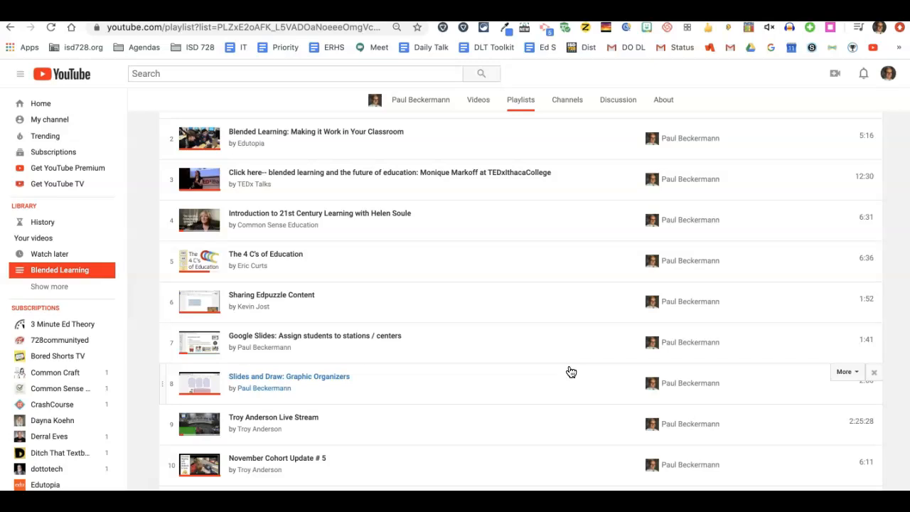
# Step: Return to the YouTube home page and reopen the Blended Learning playlist in the standard playlist view
pyautogui.click(523, 104)
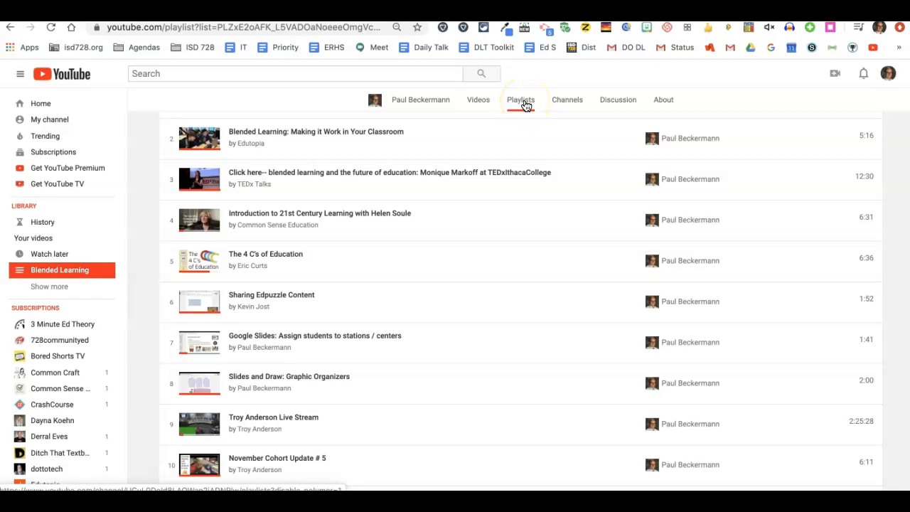
pyautogui.click(72, 78)
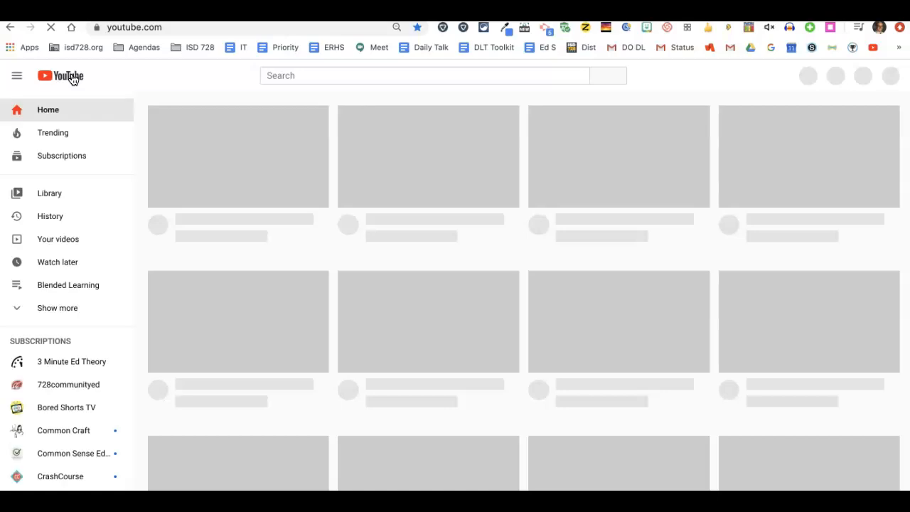
pyautogui.scroll(-2, 67, 309)
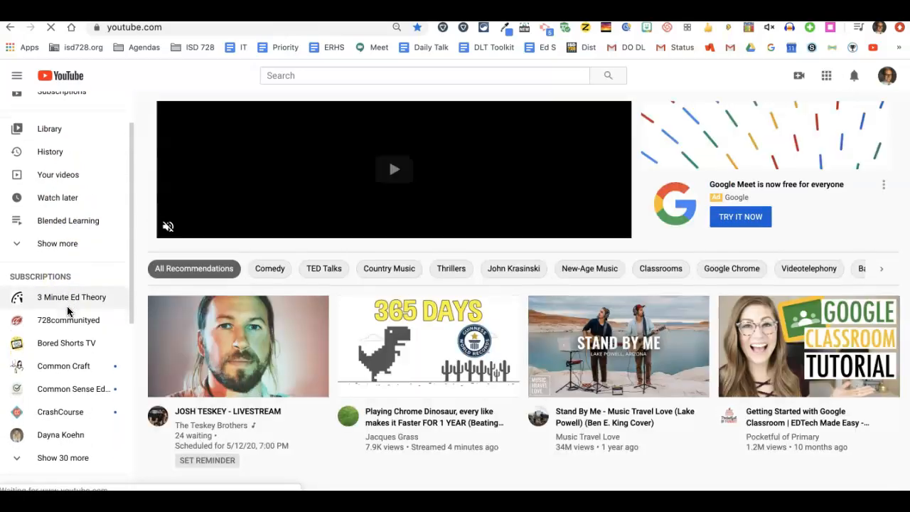
pyautogui.click(49, 223)
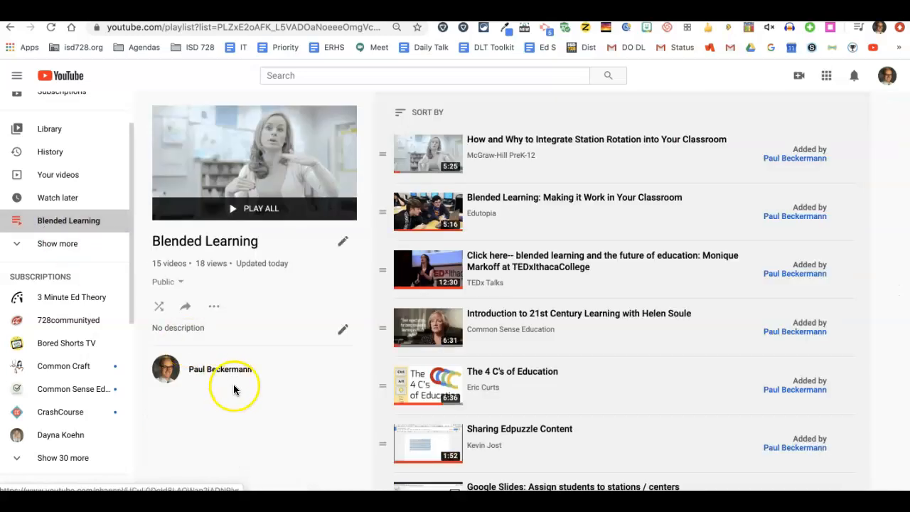
# Step: Show the available actions for the playlist's first video, "How and Why to Integrate Station Rotation into Your Classroom"
pyautogui.moveTo(379, 272)
pyautogui.mouseDown()
pyautogui.moveTo(380, 239)
pyautogui.moveTo(384, 266)
pyautogui.moveTo(346, 241)
pyautogui.mouseUp()
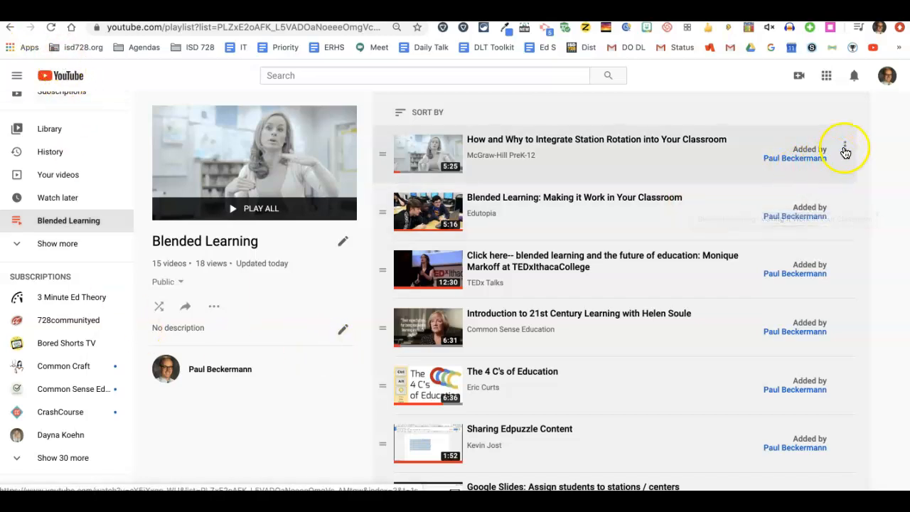
pyautogui.click(848, 148)
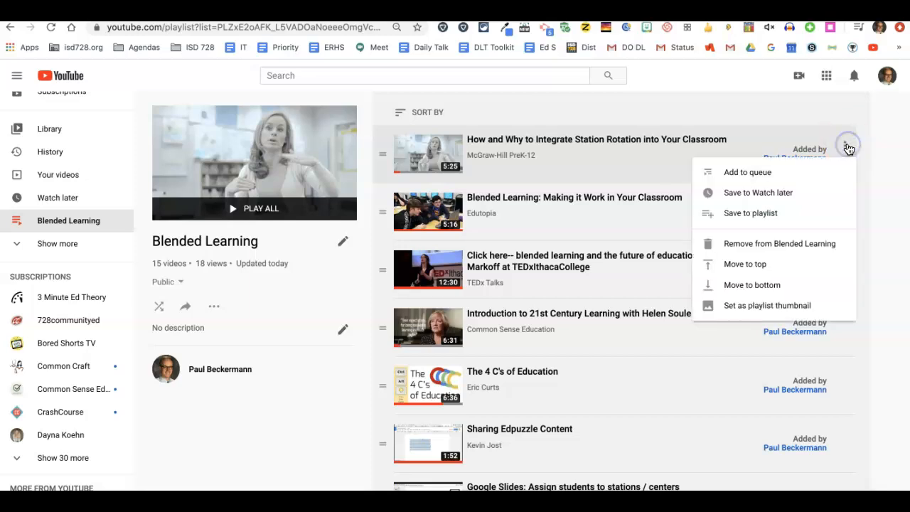